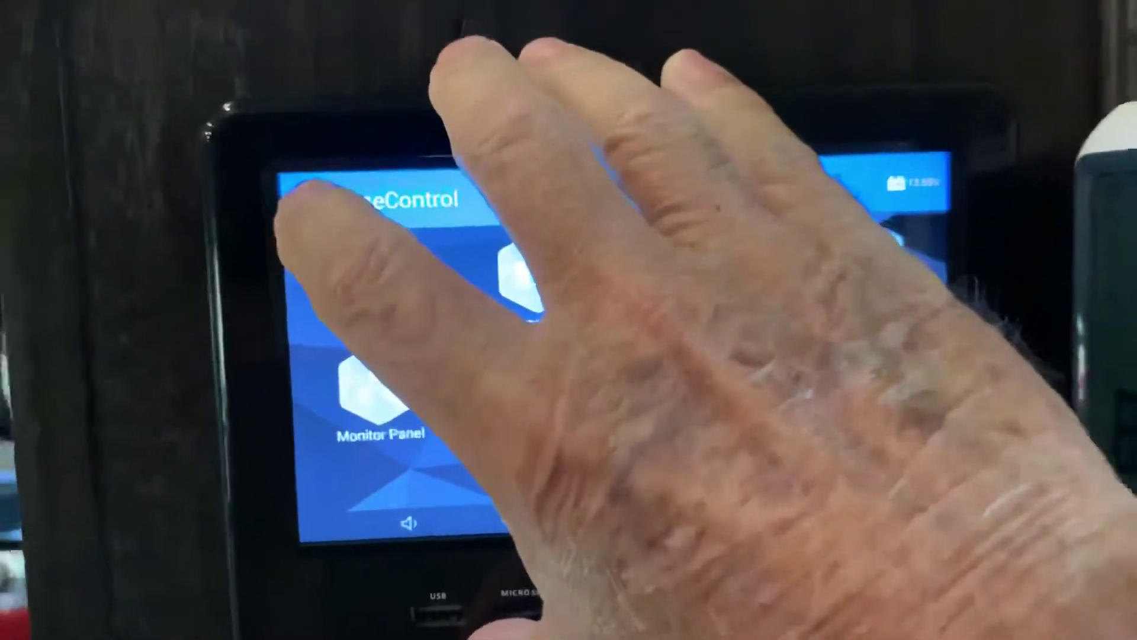
Open the setup gear and accept the Advanced Feature warning to list All Devices
left_click(275, 213)
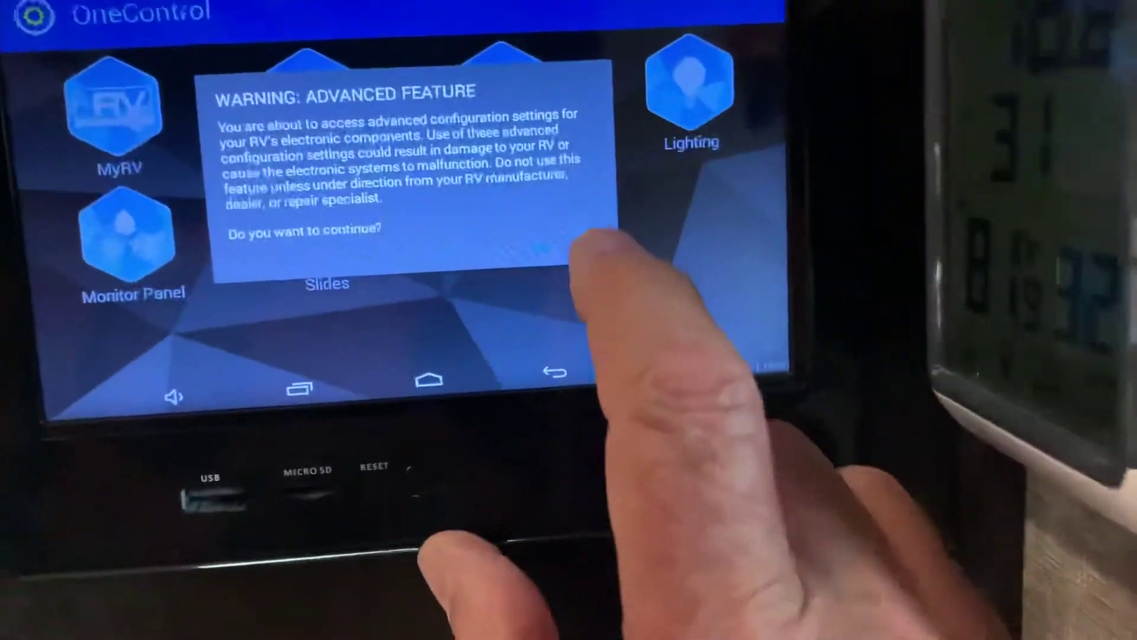
left_click(547, 250)
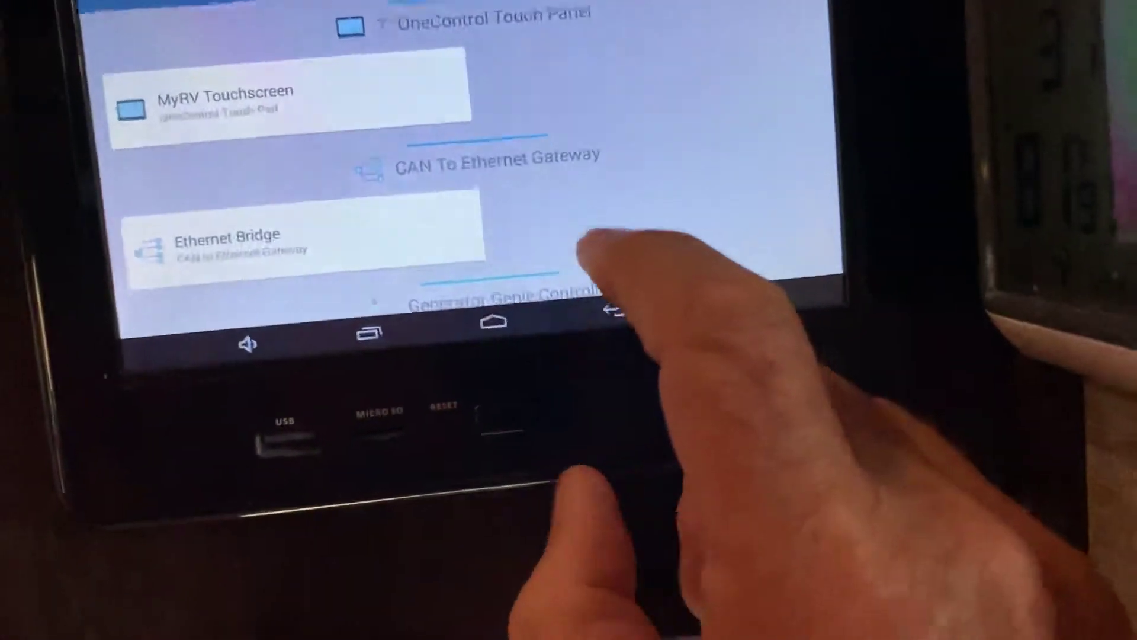
scroll(666, 222, "down", 3)
scroll(666, 223, "down", 1)
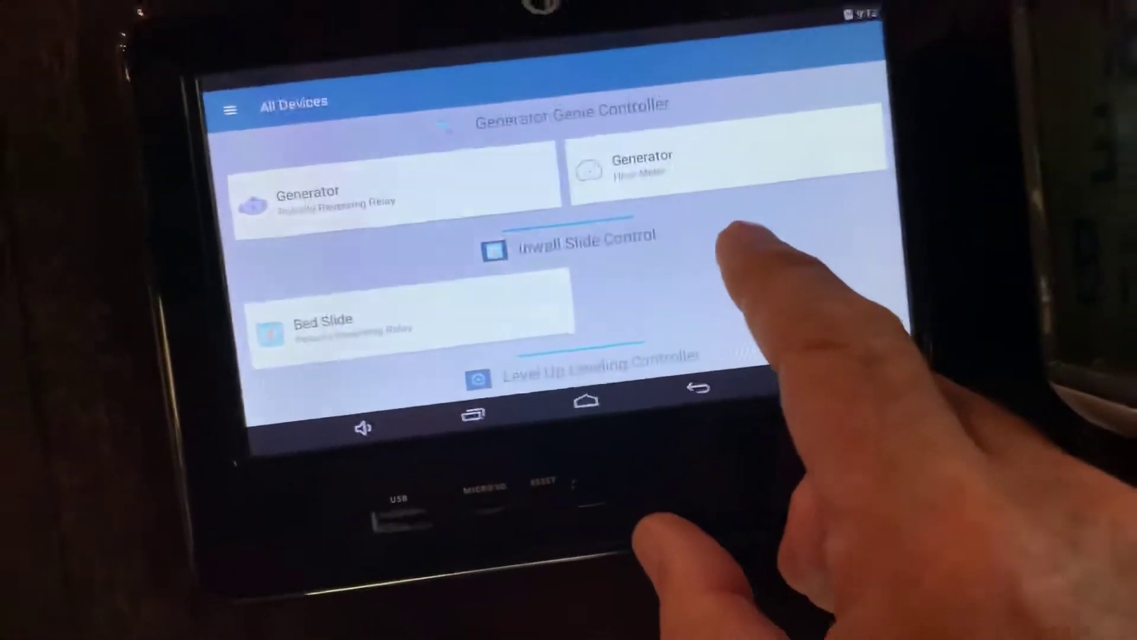
scroll(667, 267, "down", 3)
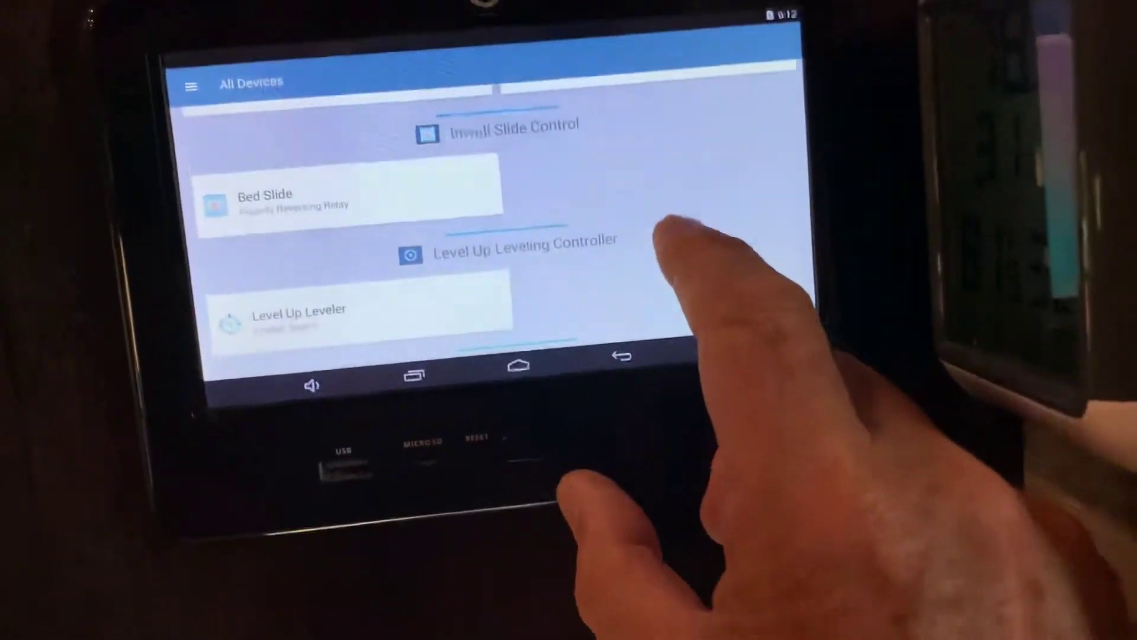
scroll(666, 267, "down", 2)
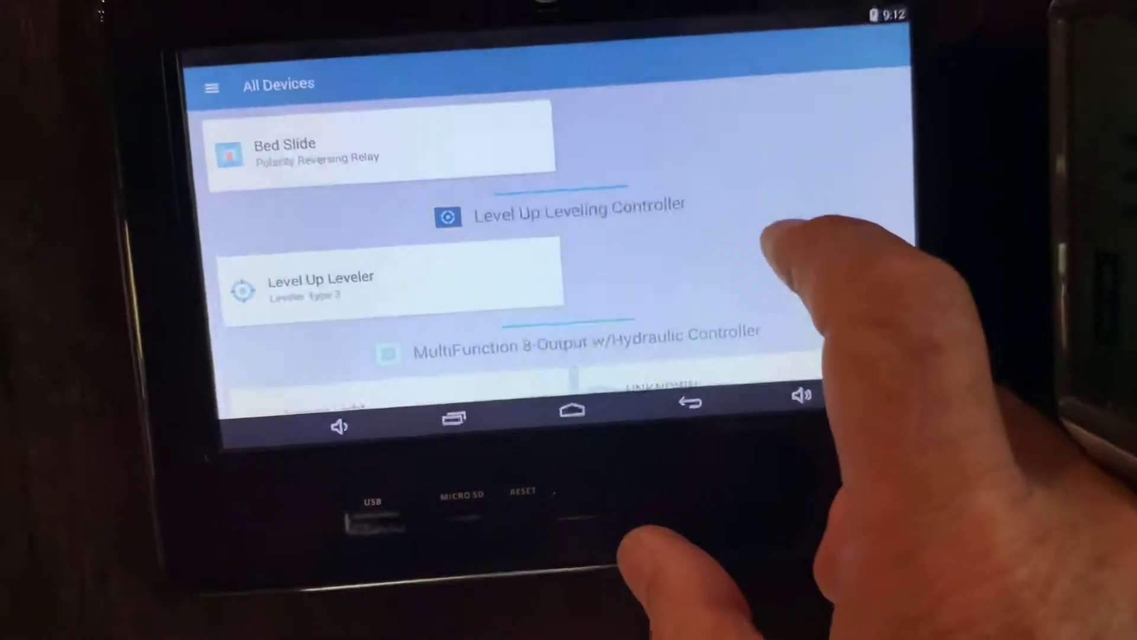
scroll(782, 249, "up", 3)
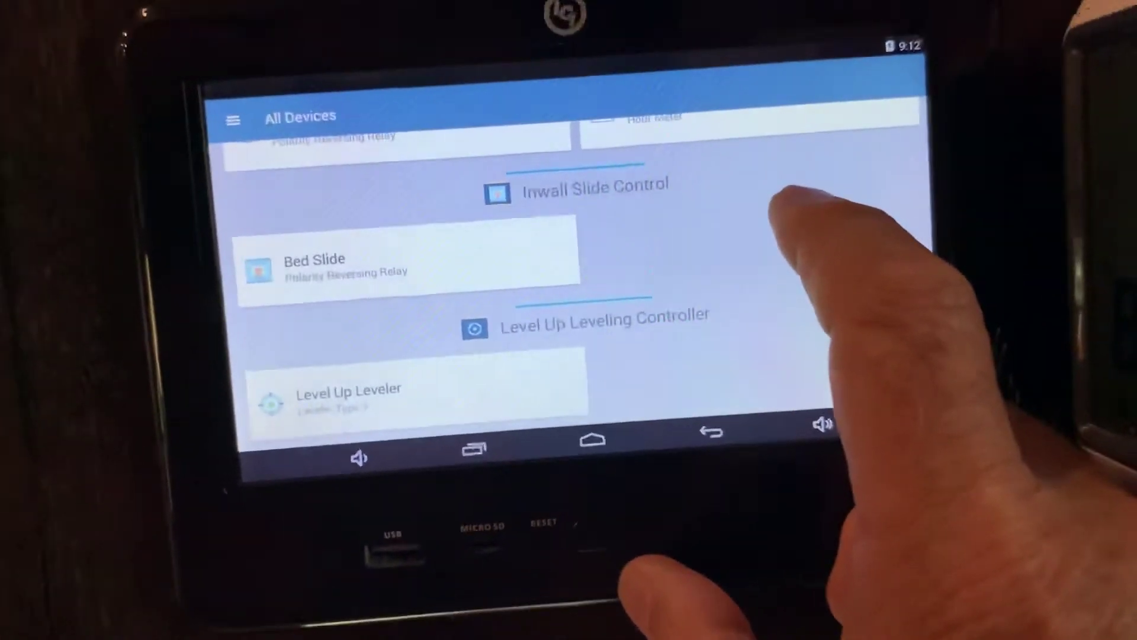
scroll(781, 267, "up", 3)
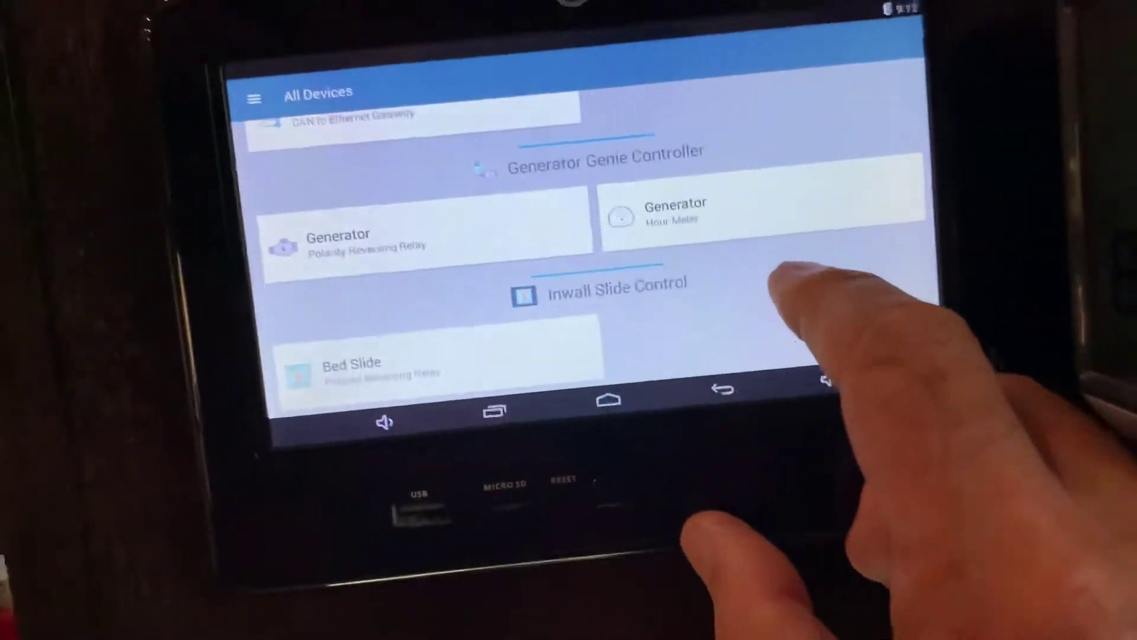
scroll(800, 249, "down", 3)
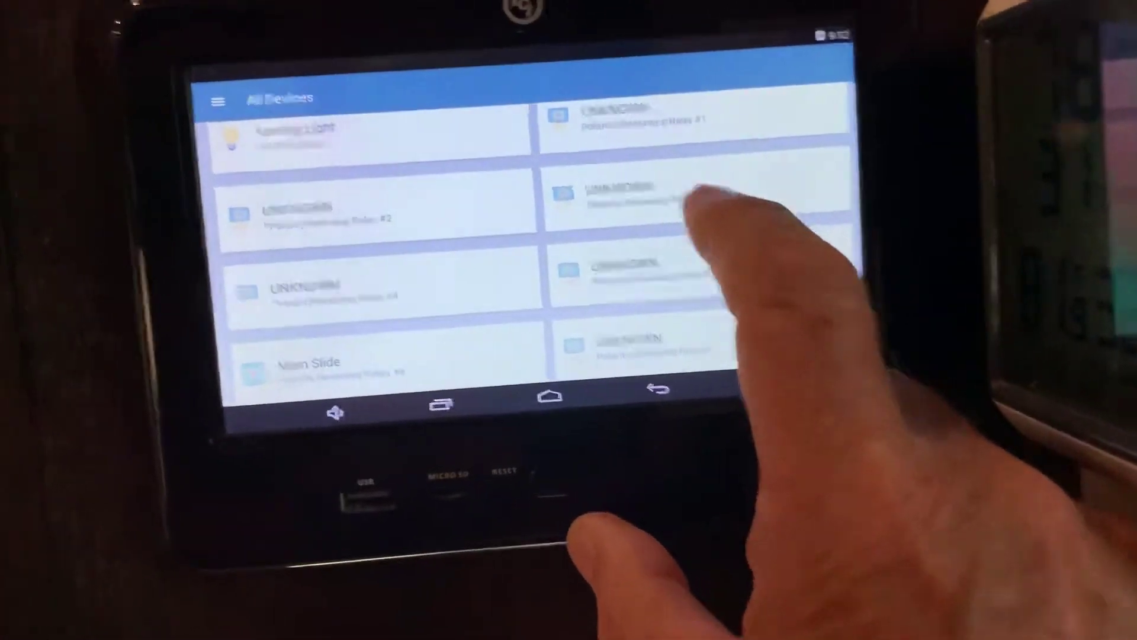
left_click(684, 275)
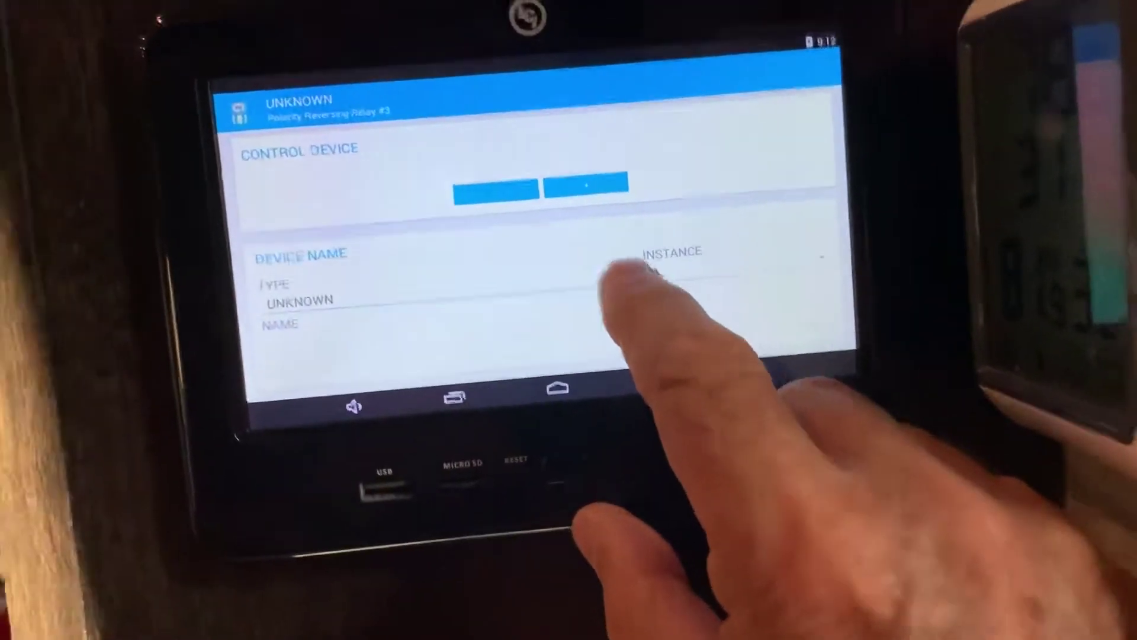
left_click(586, 298)
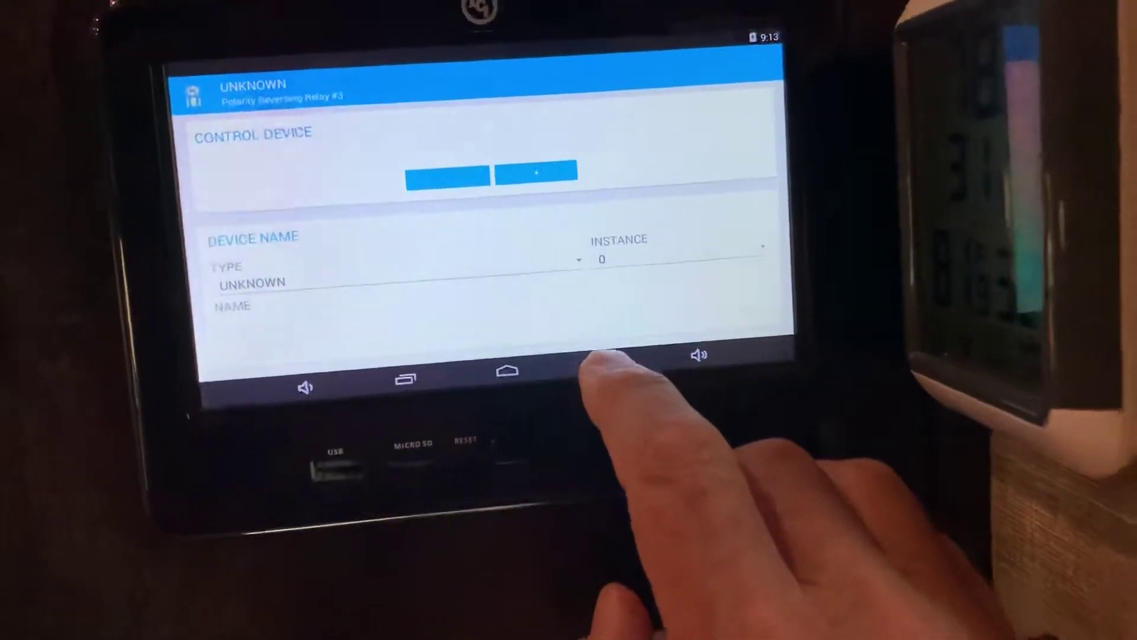
left_click(583, 366)
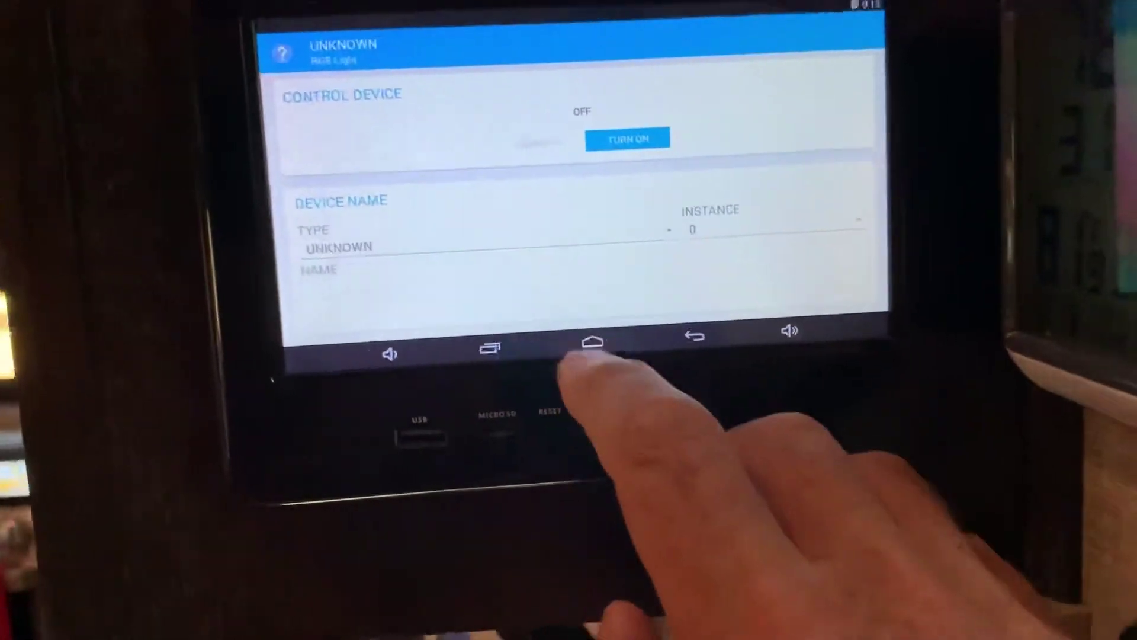
left_click(665, 338)
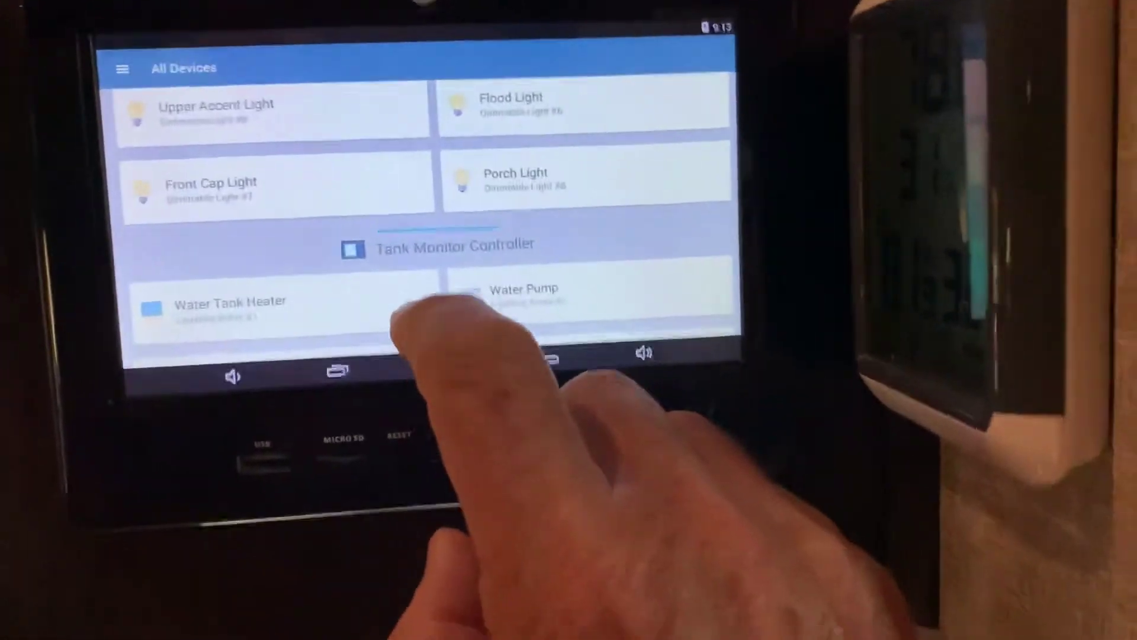
scroll(417, 337, "down", 3)
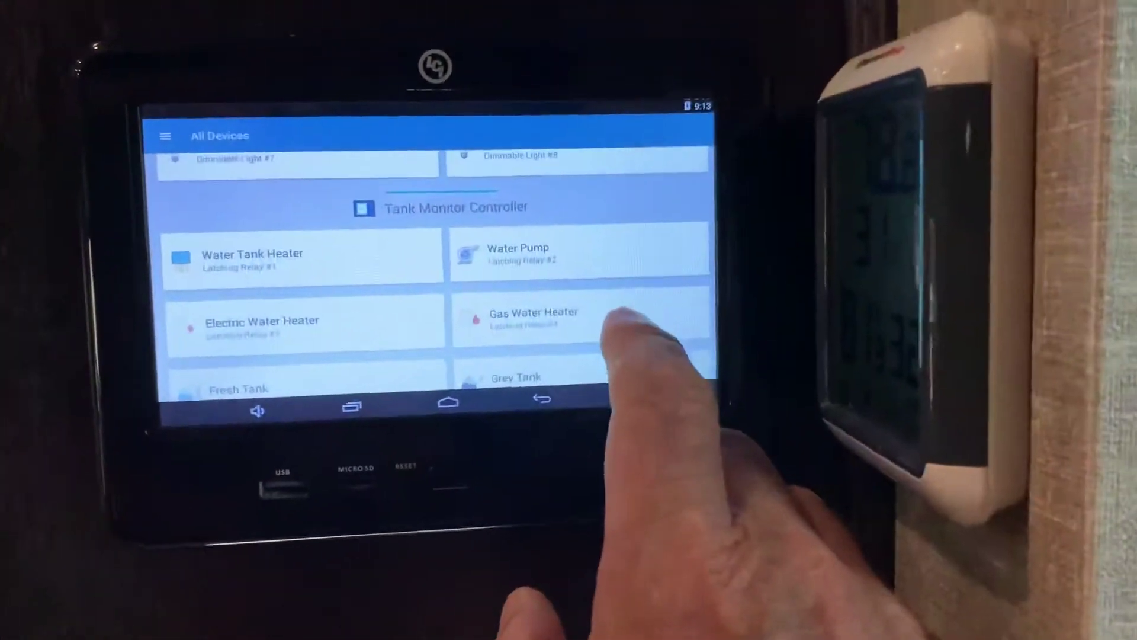
scroll(653, 179, "down", 2)
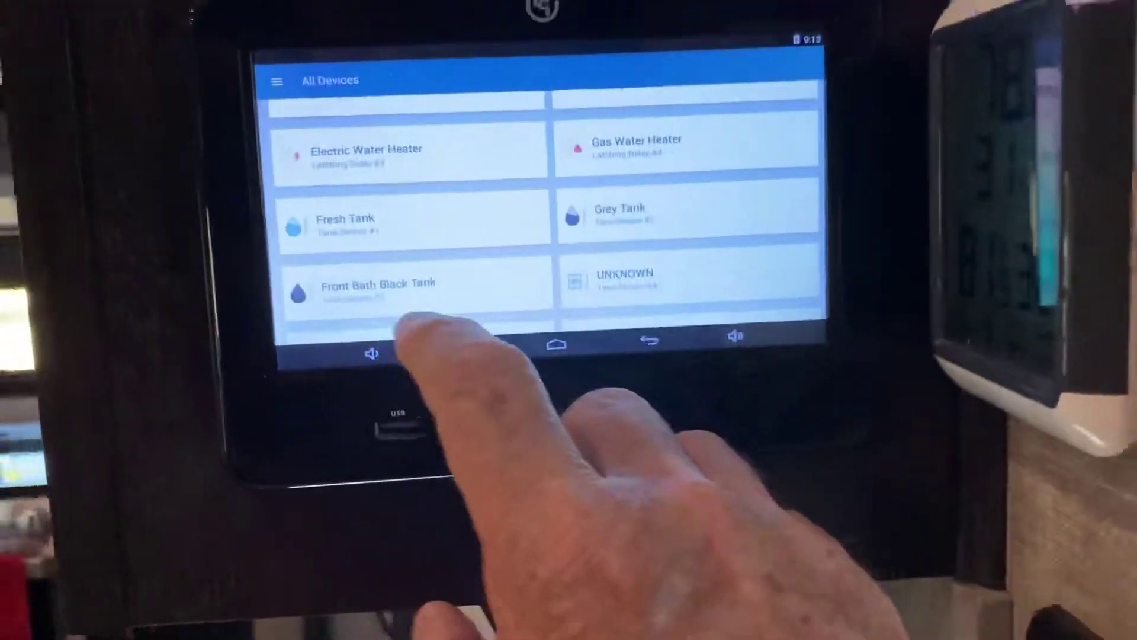
scroll(675, 222, "down", 3)
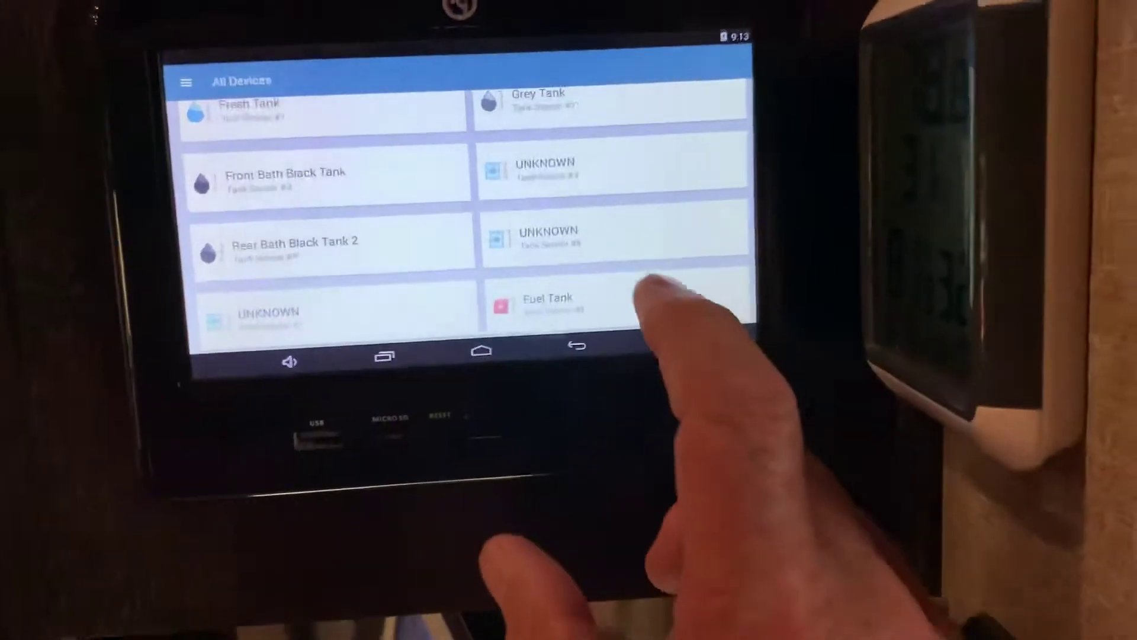
scroll(613, 231, "down", 2)
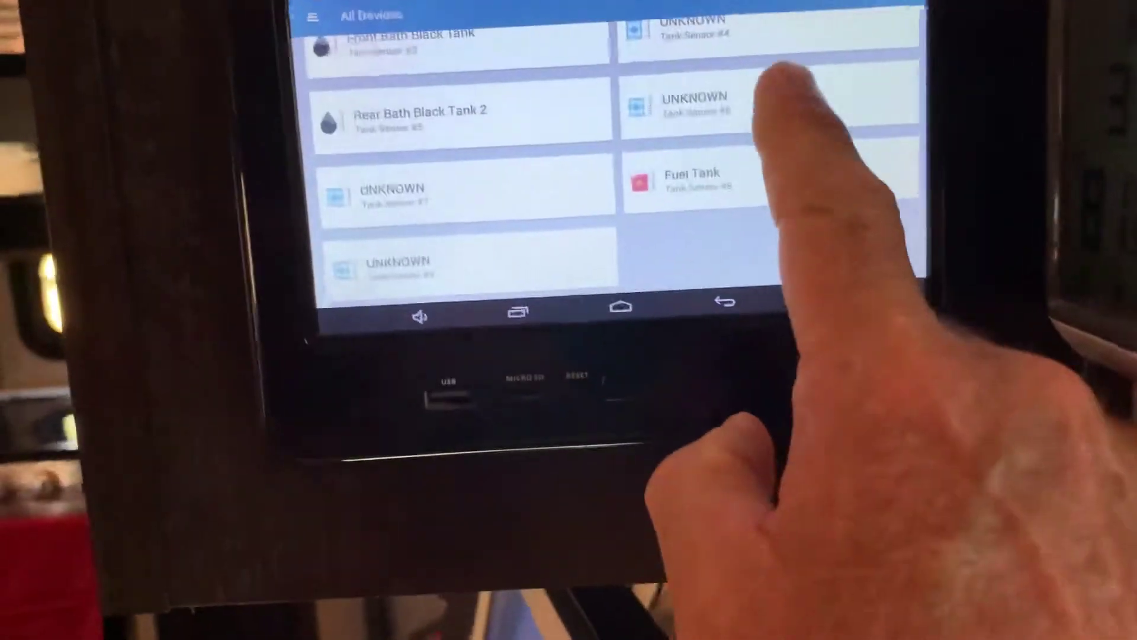
scroll(613, 177, "up", 2)
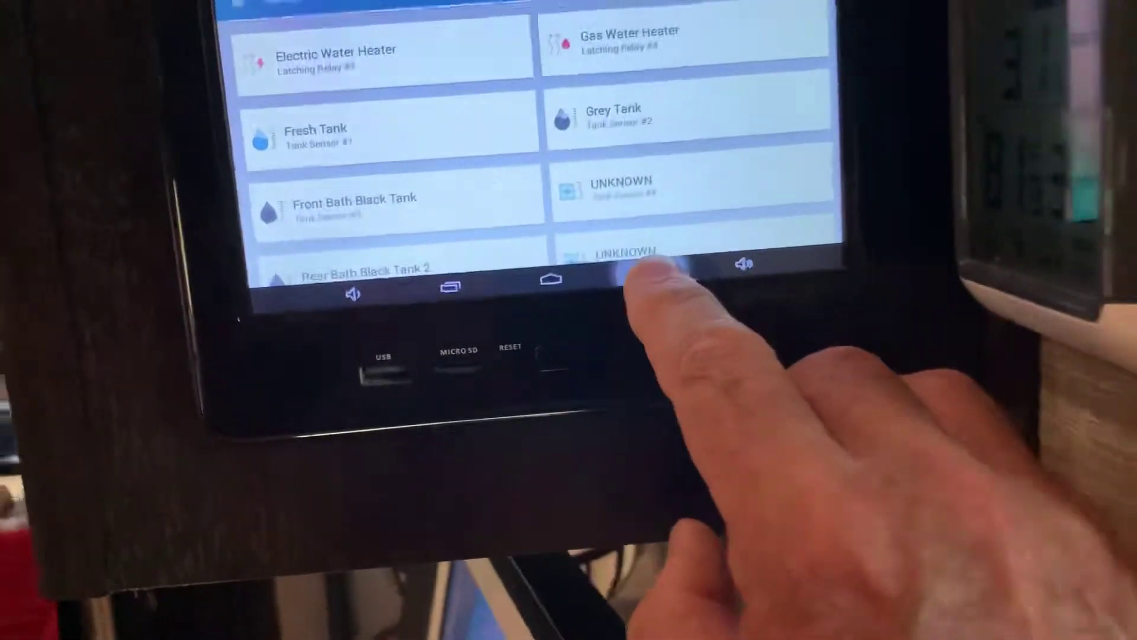
Leave the All Devices list for the OneControl home screen with the Android back button
left_click(744, 280)
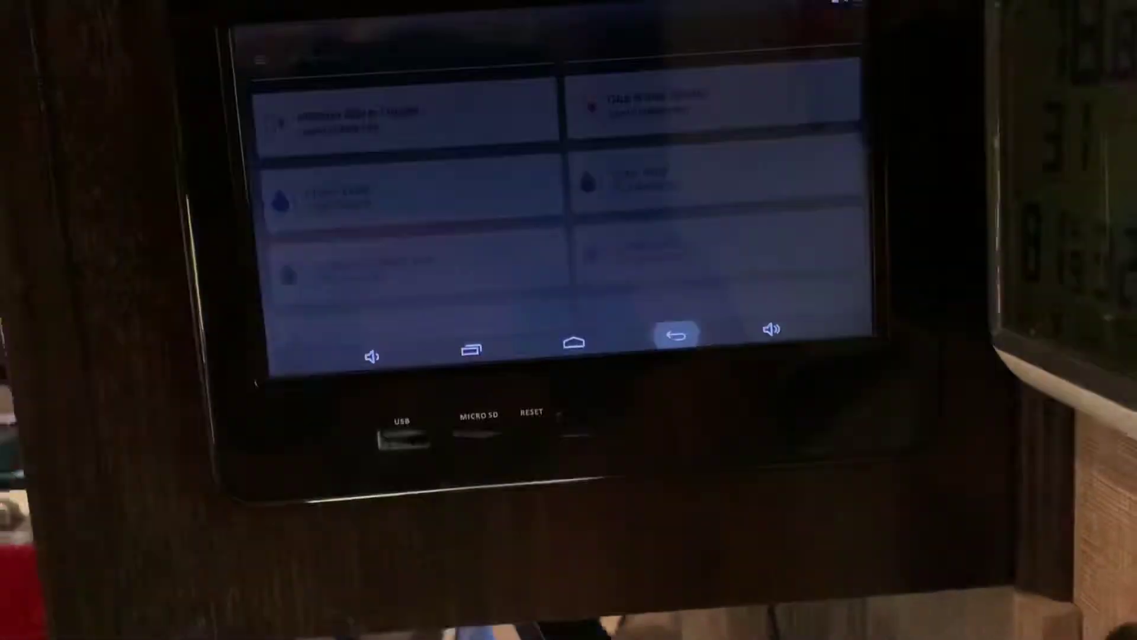